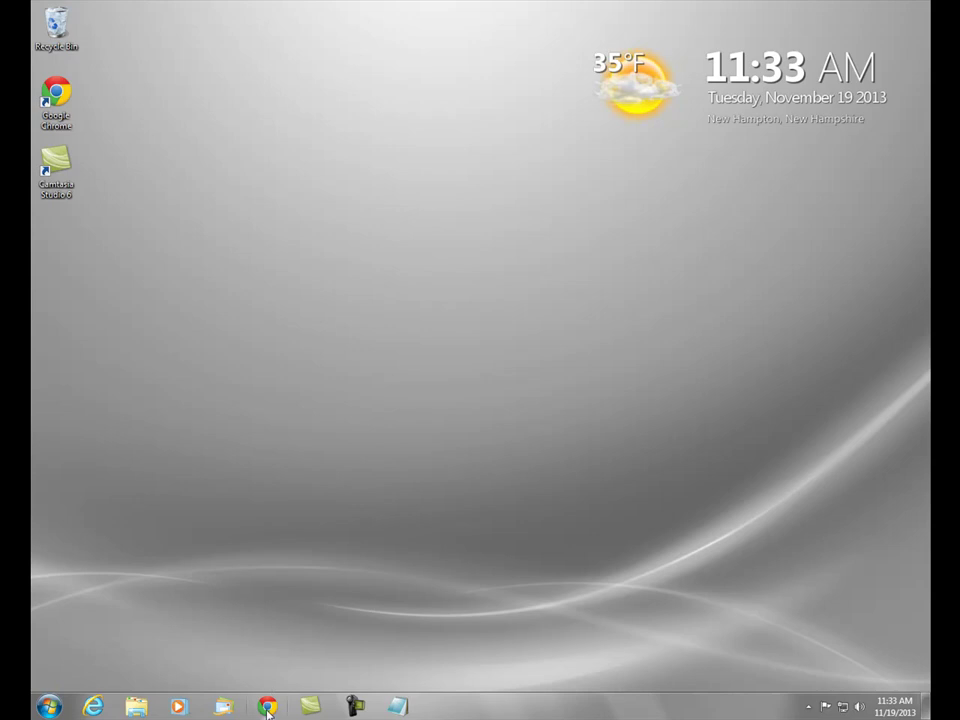
# Launch Google Chrome from the Windows taskbar
pyautogui.click(267, 706)
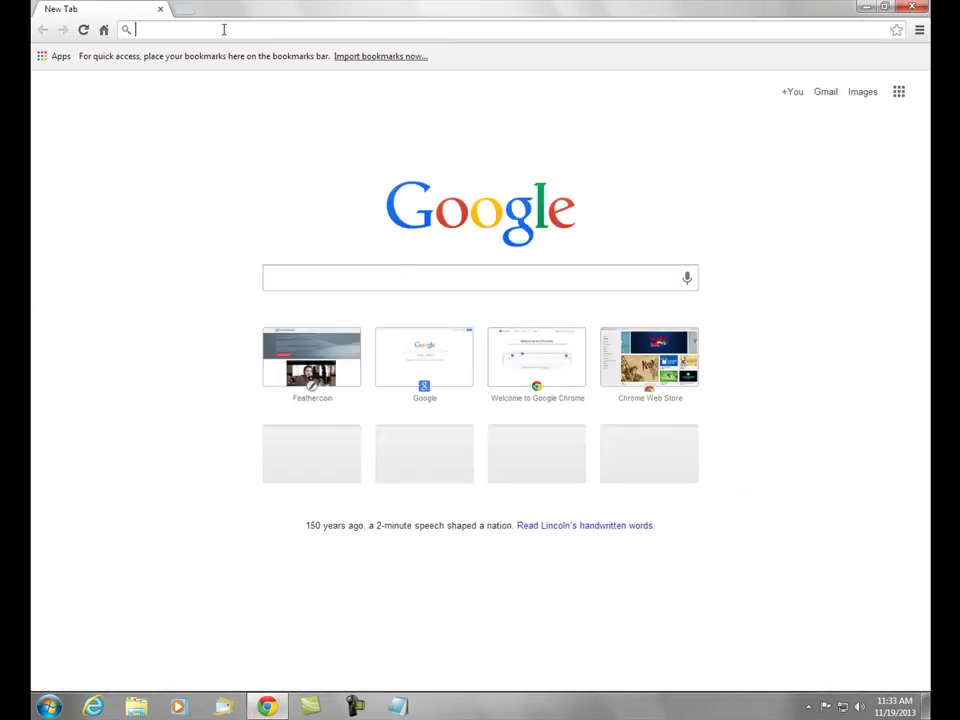
# Load feathercoin.com and scroll to the Feathercoin 0.6.4.4 Windows wallet download link
pyautogui.write('feathercoin.co')
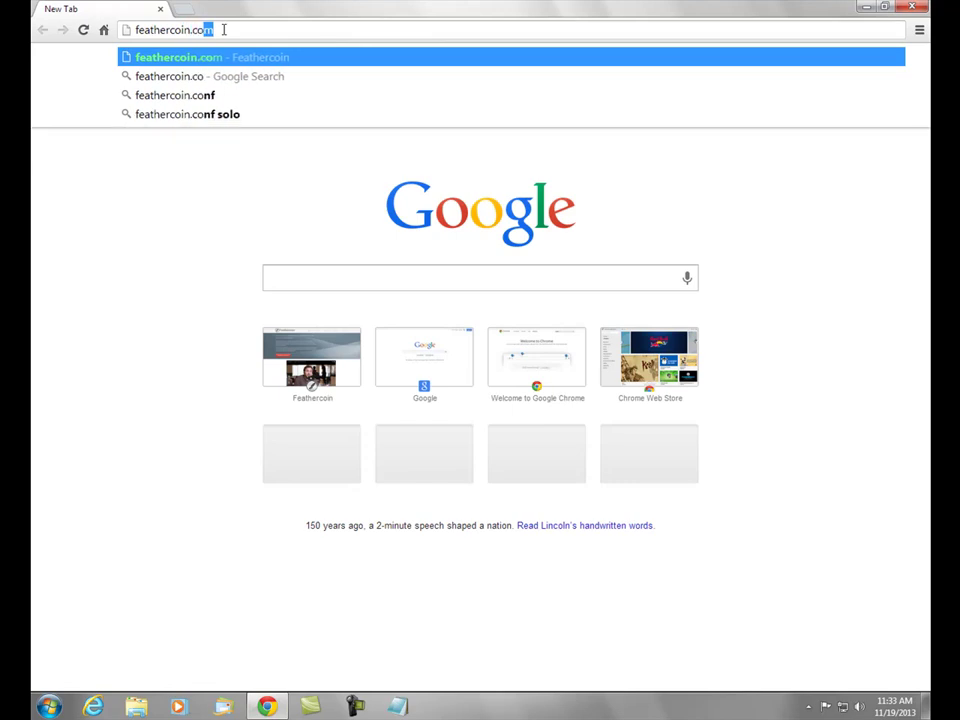
pyautogui.press('Return')
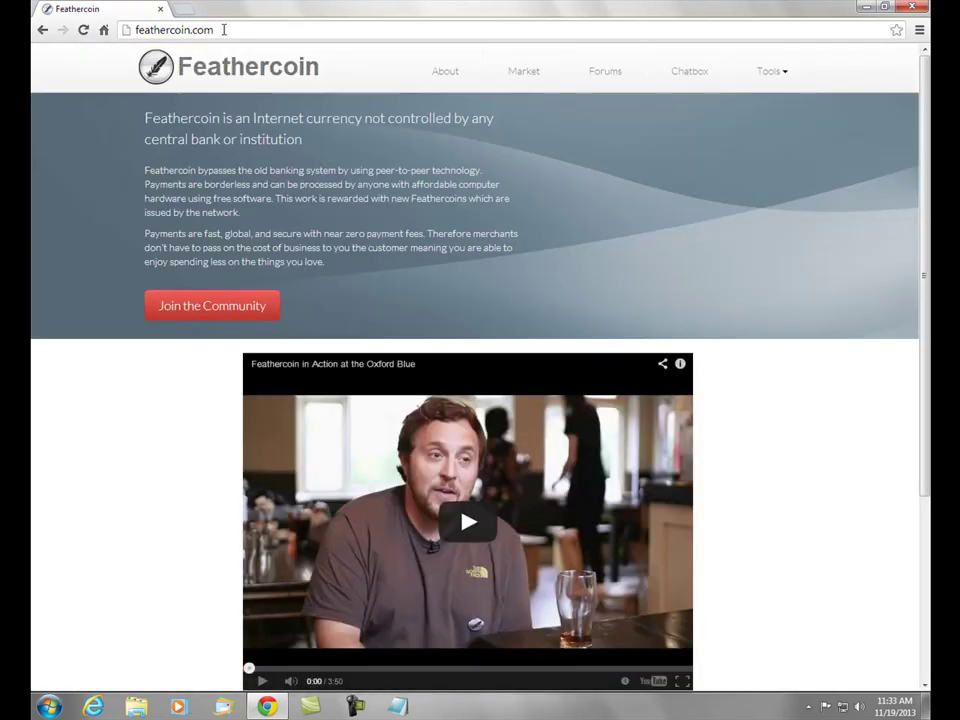
pyautogui.scroll(-3, 822, 290)
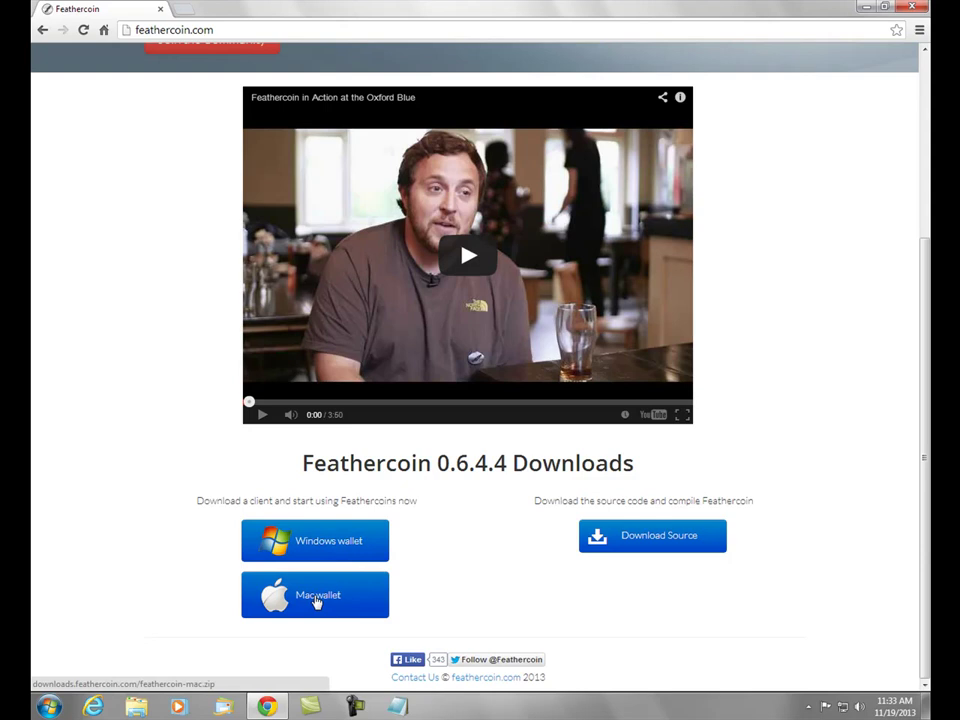
pyautogui.rightClick(345, 542)
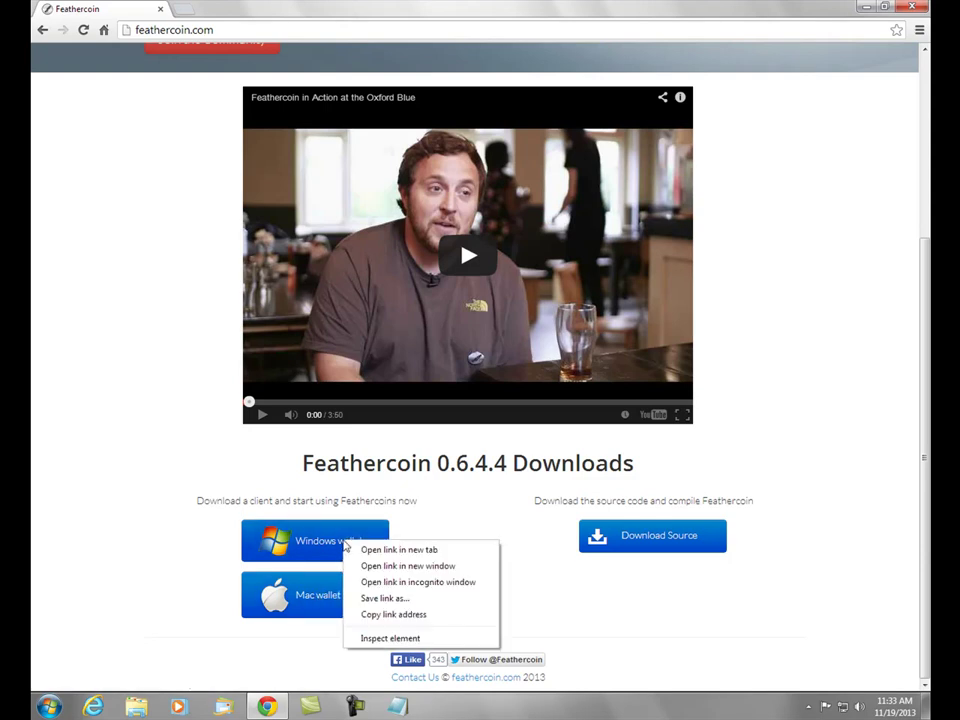
# Save the Windows wallet installer feathercoin-qt.exe to the Desktop
pyautogui.click(412, 604)
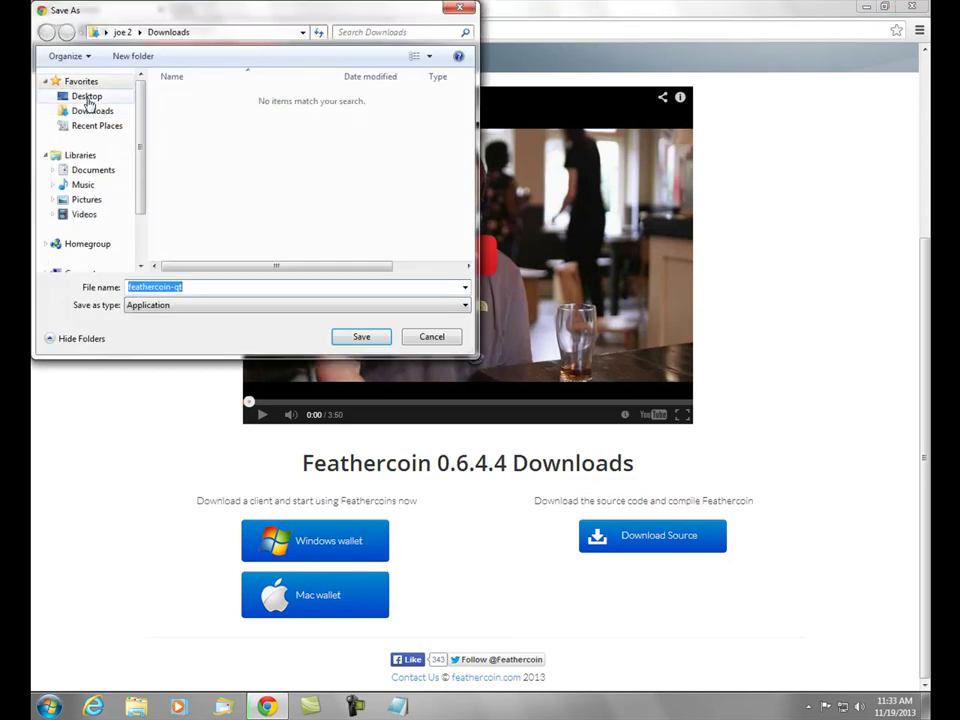
pyautogui.click(87, 100)
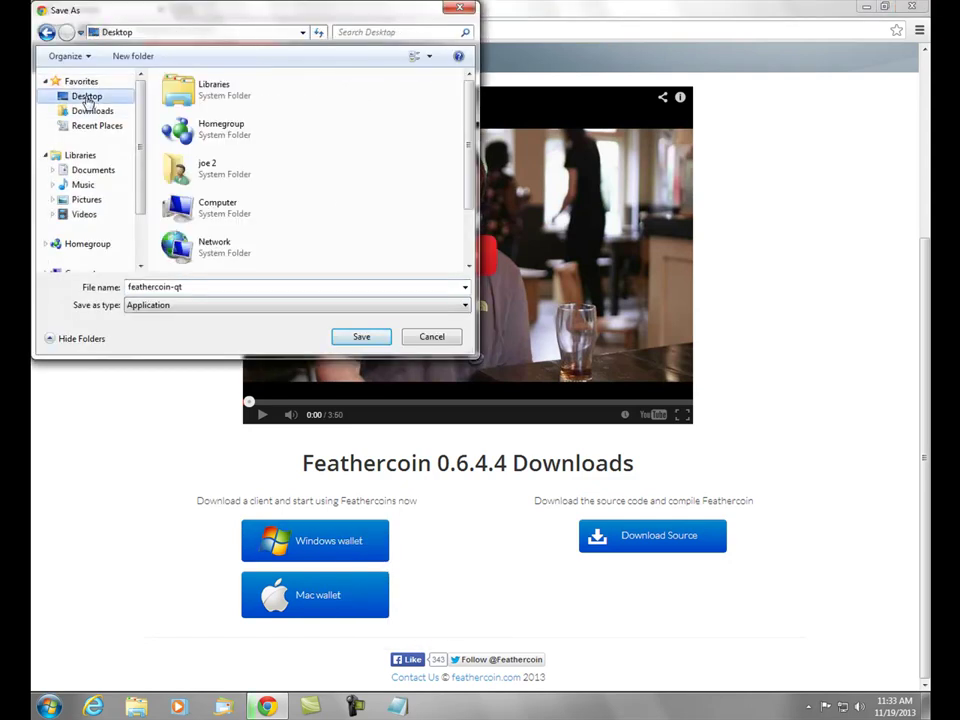
pyautogui.click(361, 340)
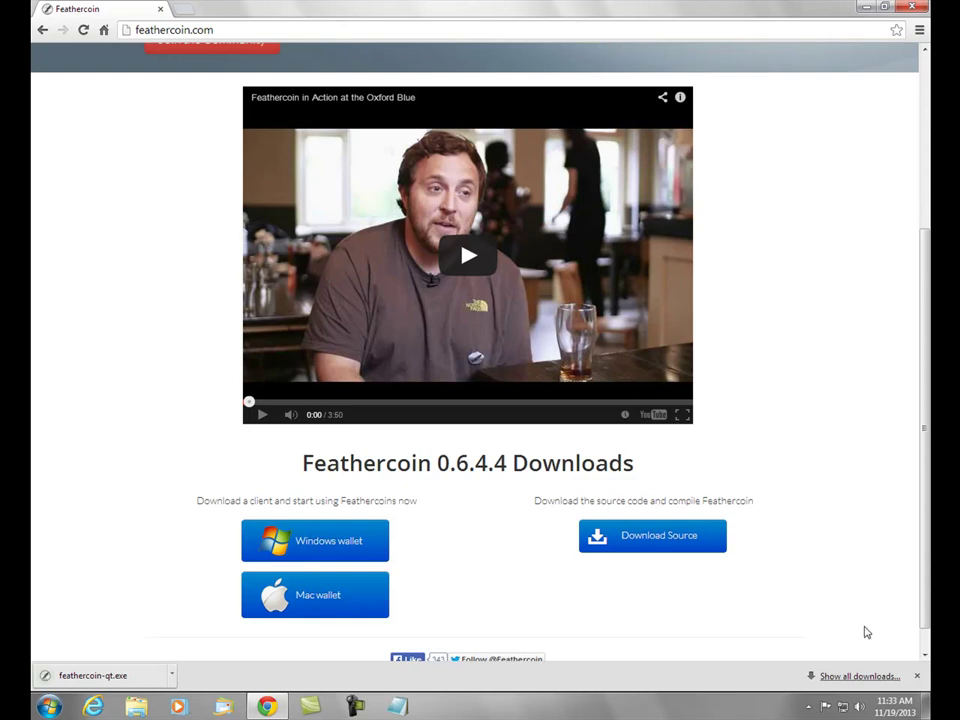
# Run feathercoin-qt from the desktop and keep English as the setup language
pyautogui.click(928, 710)
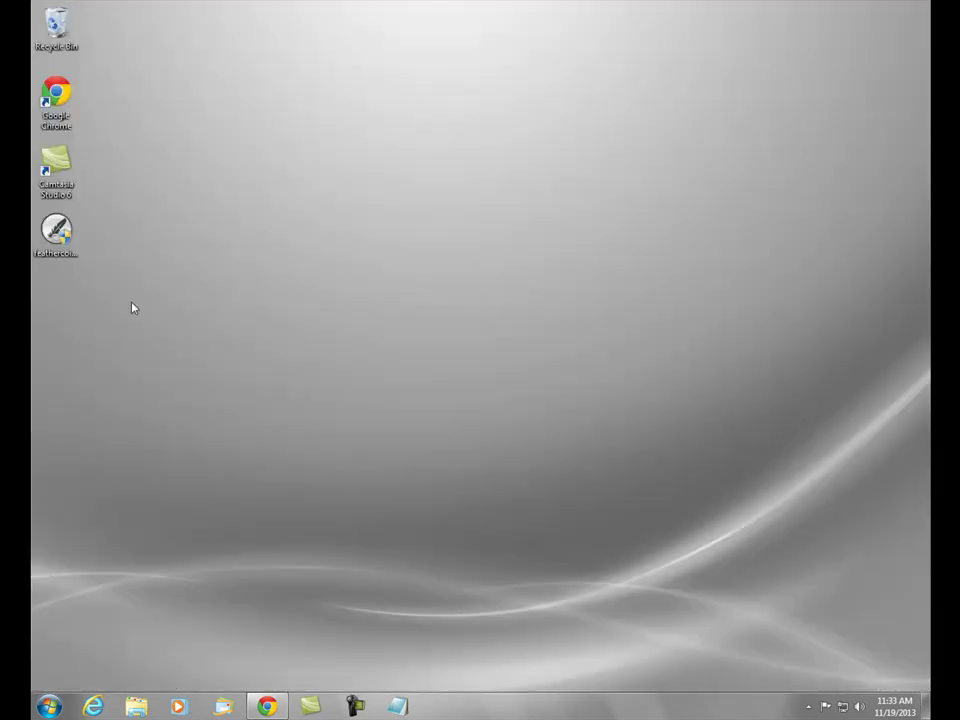
pyautogui.click(56, 232)
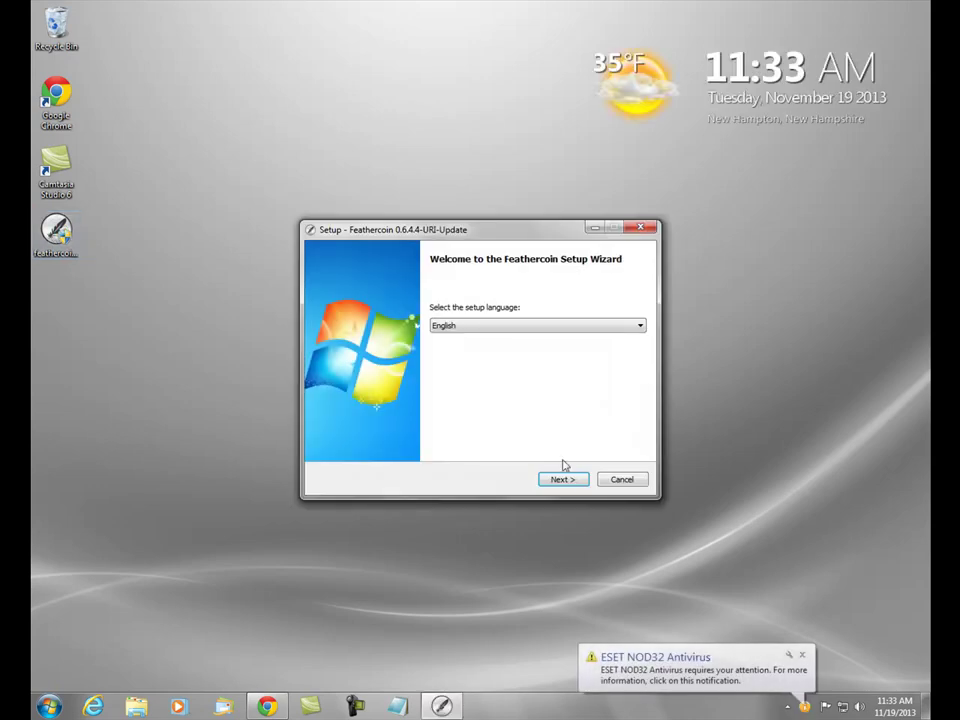
pyautogui.click(565, 480)
# Install Feathercoin 0.6.4.4 to C:\Program Files (x86)\Feathercoin with shortcuts, then launch the wallet
pyautogui.click(563, 480)
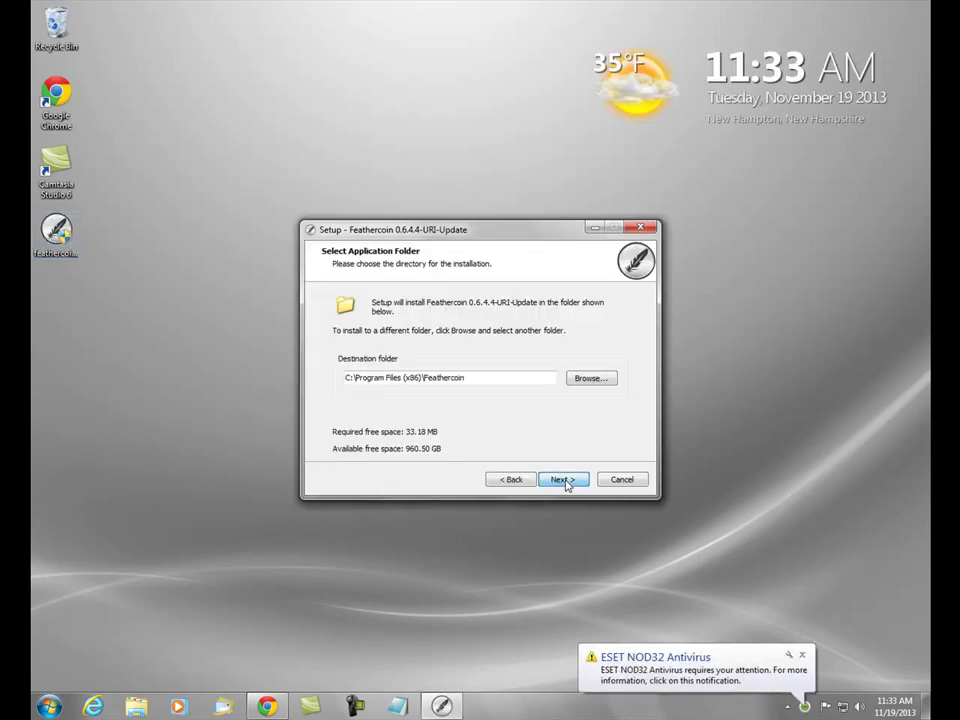
pyautogui.click(564, 480)
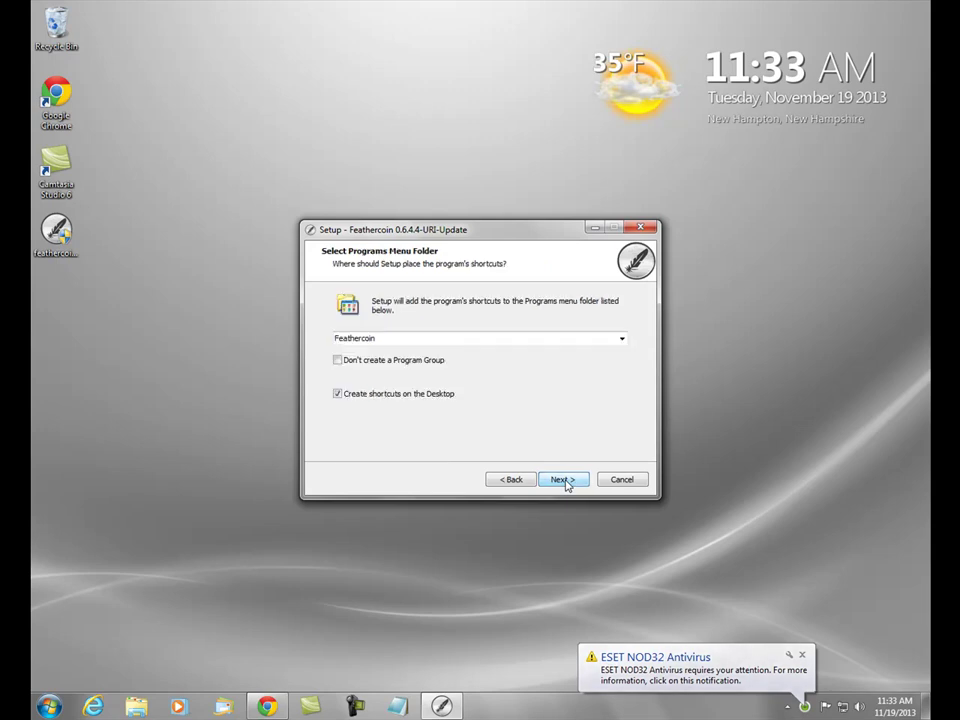
pyautogui.click(563, 480)
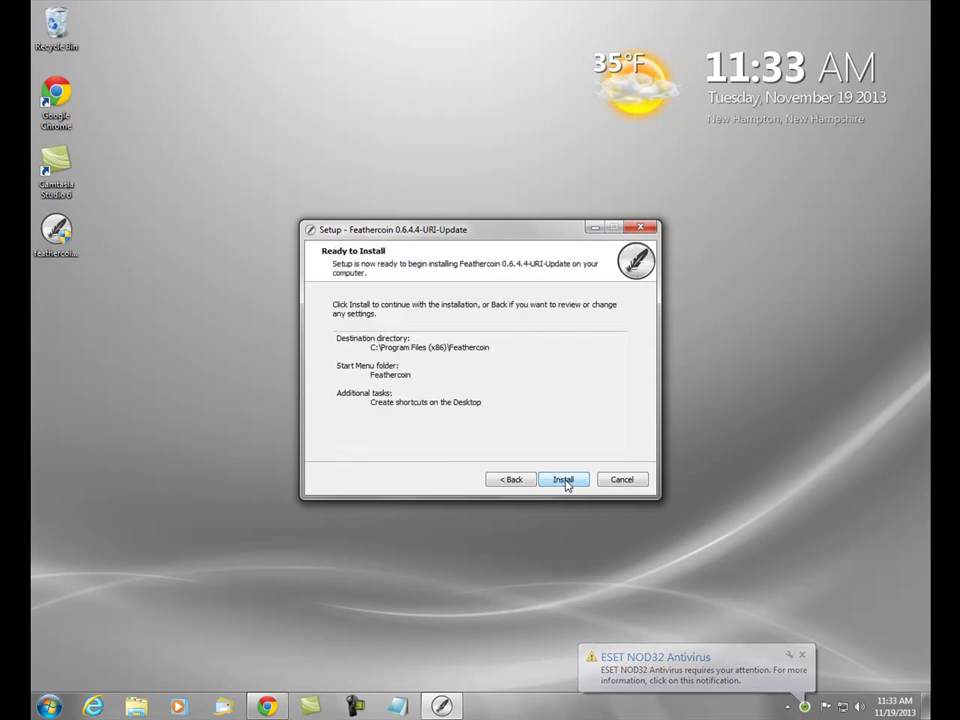
pyautogui.click(564, 480)
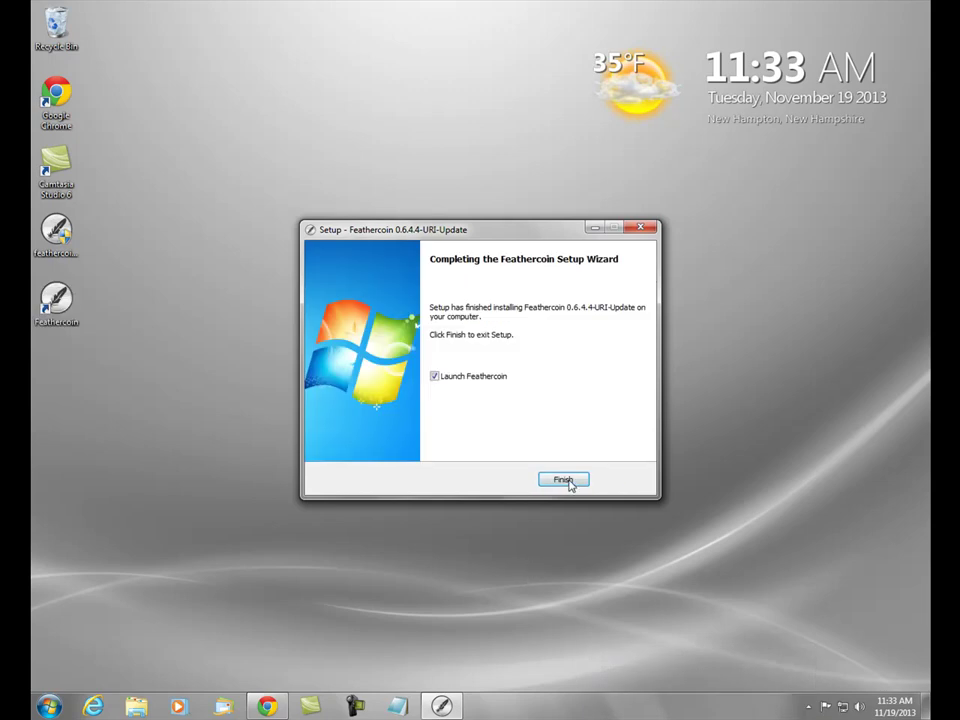
pyautogui.click(564, 480)
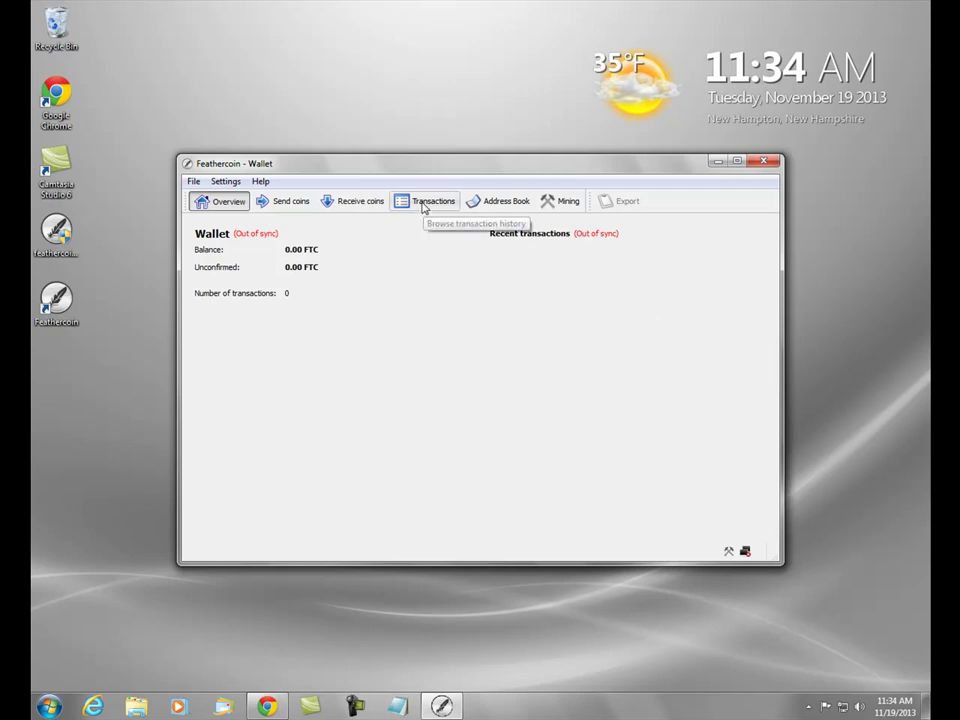
# Switch the Feathercoin Wallet to its Receive coins page
pyautogui.click(353, 204)
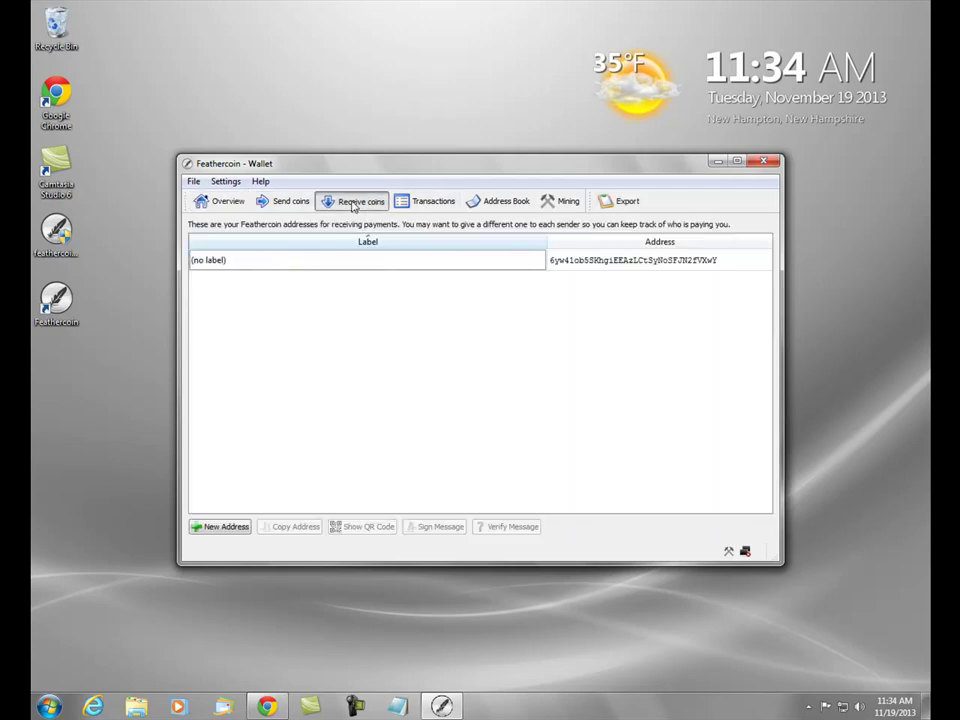
# Copy the unlabeled receiving address and restore the empty Untitled Notepad window
pyautogui.click(659, 262)
pyautogui.rightClick(659, 264)
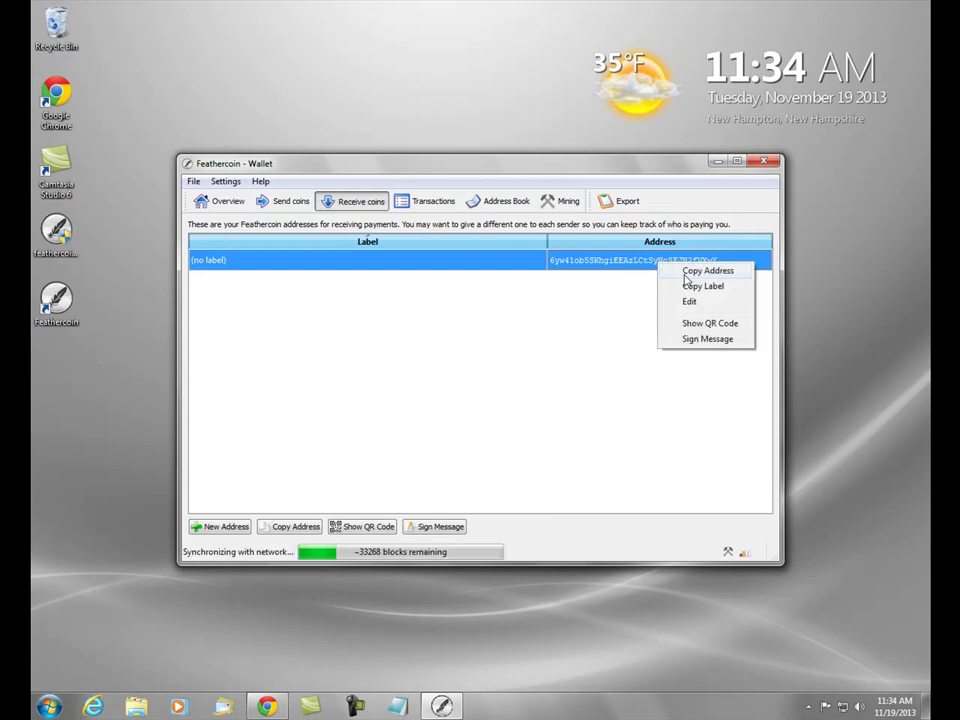
pyautogui.click(684, 277)
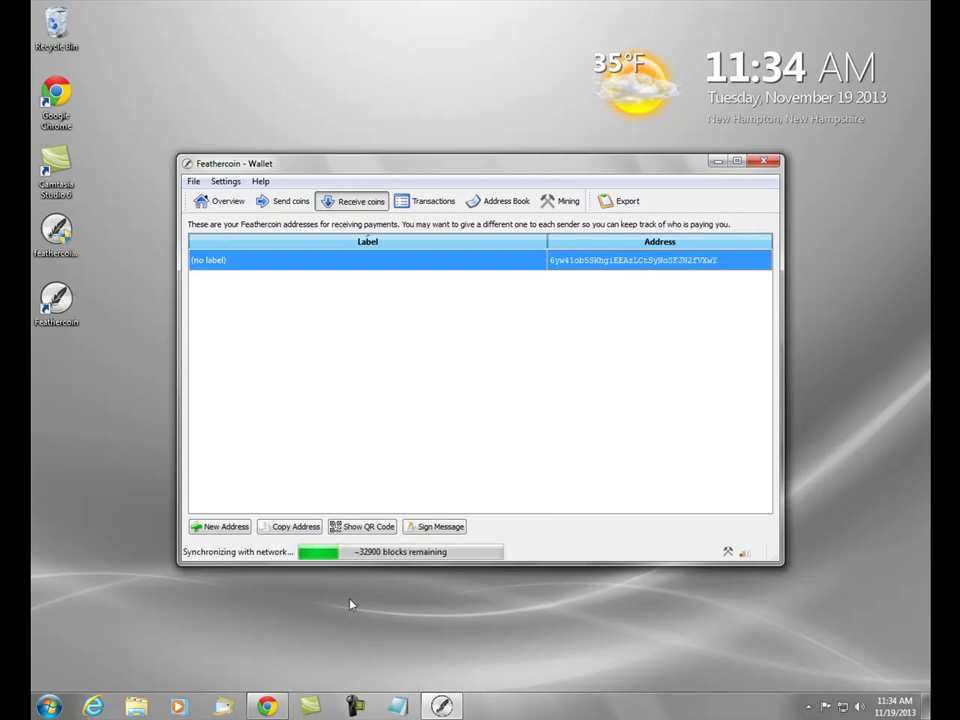
pyautogui.click(397, 706)
pyautogui.rightClick(283, 236)
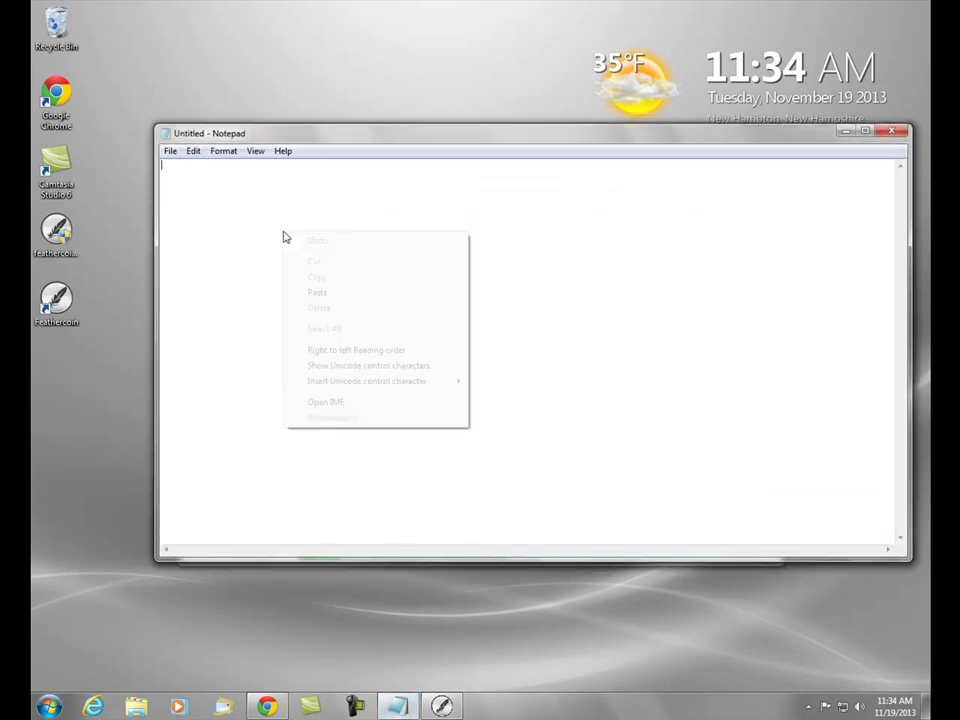
# Paste the address into Notepad and move Notepad down to reveal the wallet's address list
pyautogui.click(334, 291)
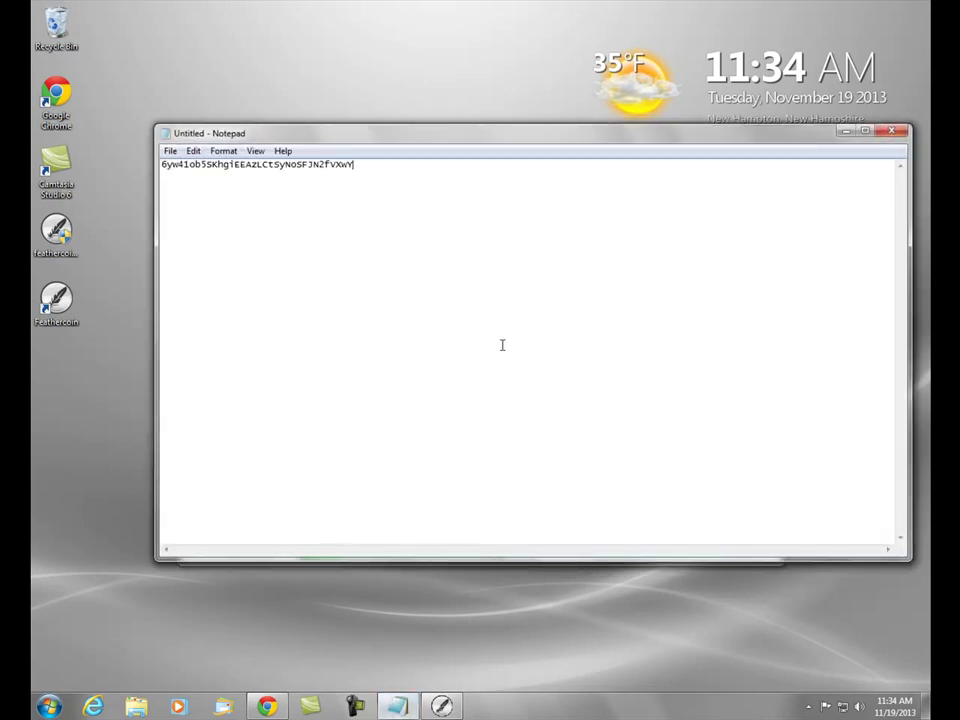
pyautogui.moveTo(617, 140); pyautogui.dragTo(630, 300)
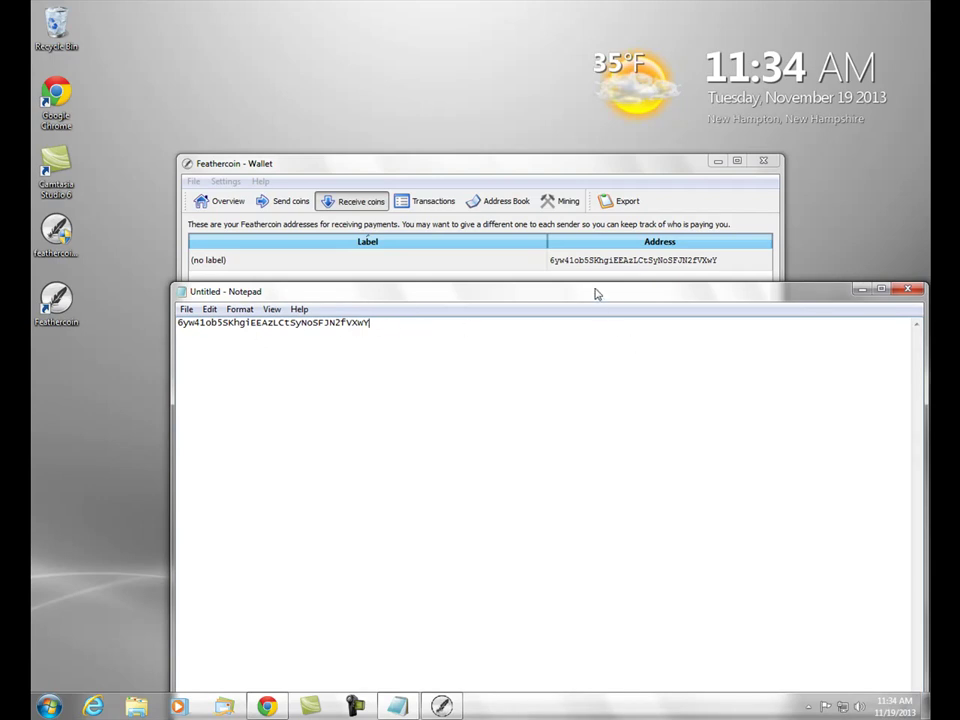
pyautogui.moveTo(595, 293); pyautogui.dragTo(597, 387)
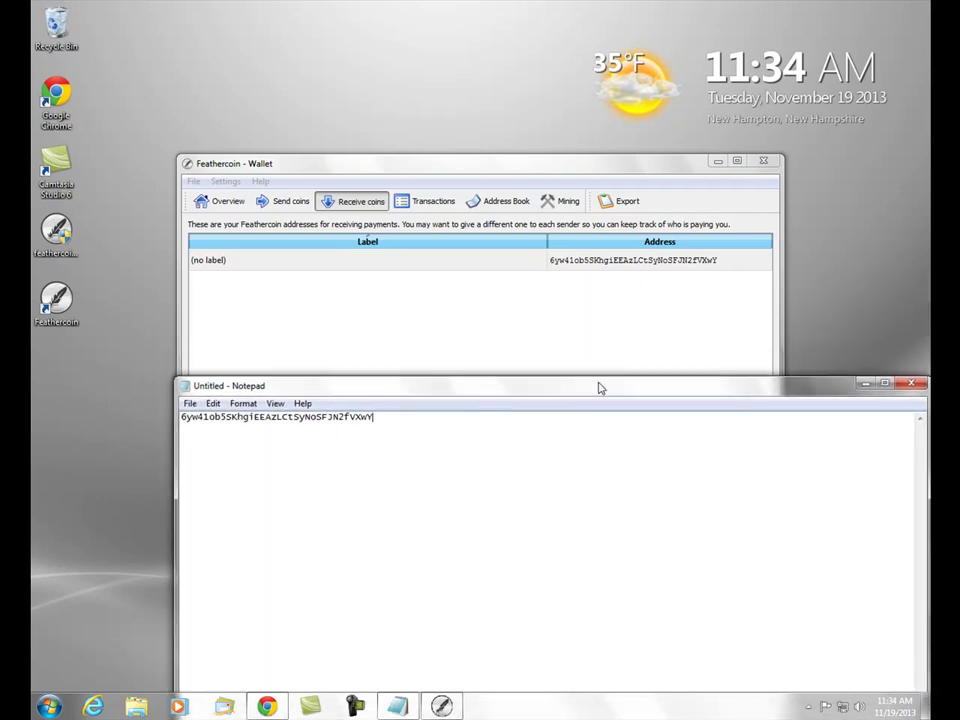
pyautogui.click(228, 268)
# Label the existing receiving address 'First Address'
pyautogui.rightClick(244, 264)
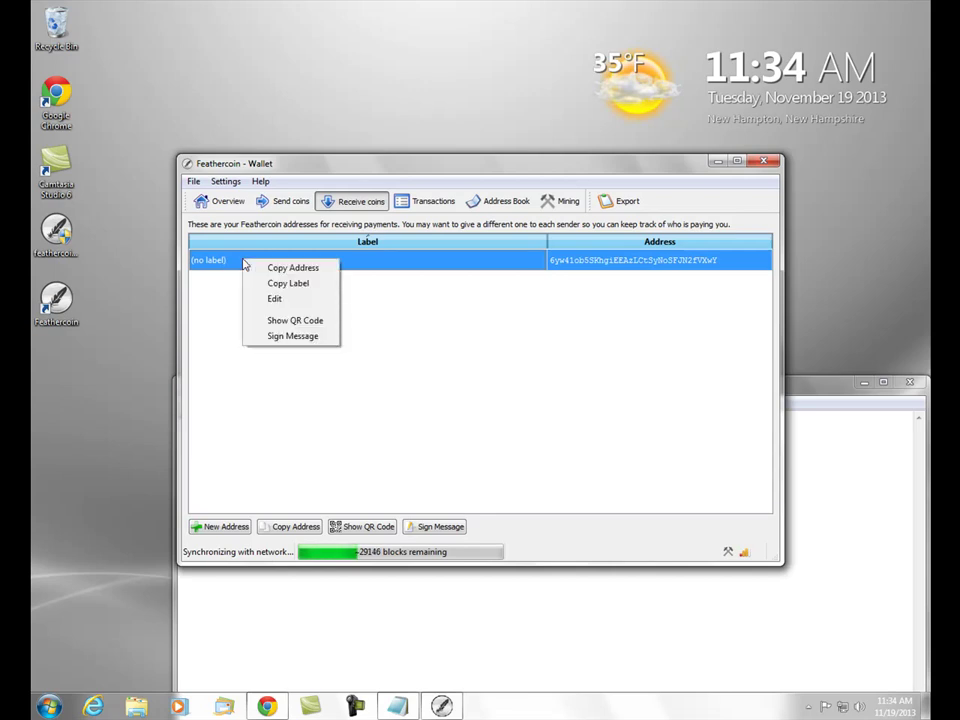
pyautogui.click(272, 299)
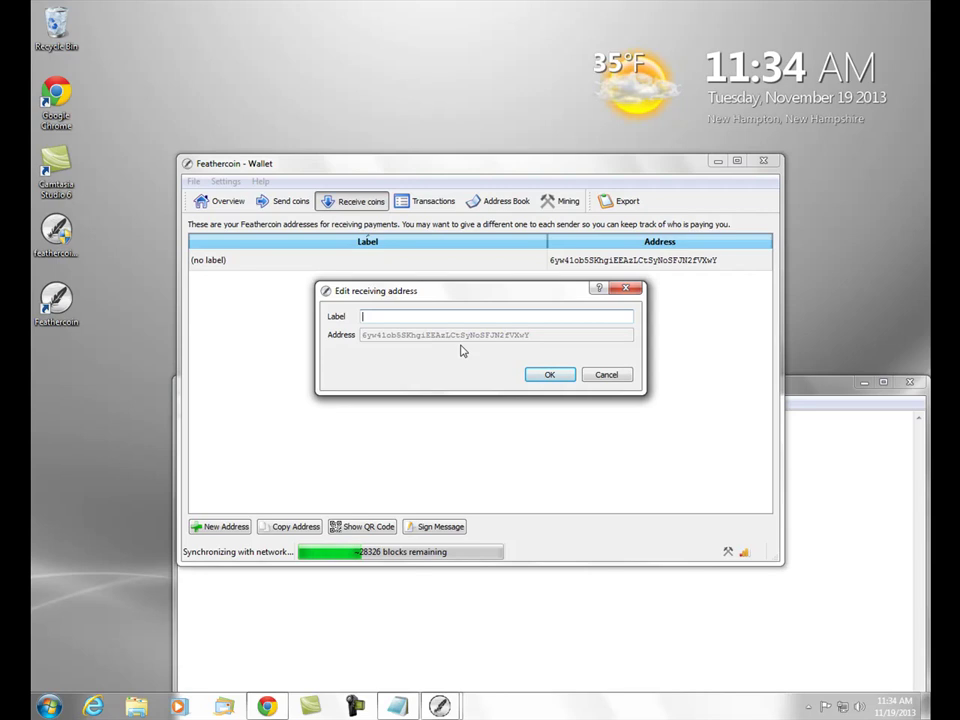
pyautogui.write('First Address')
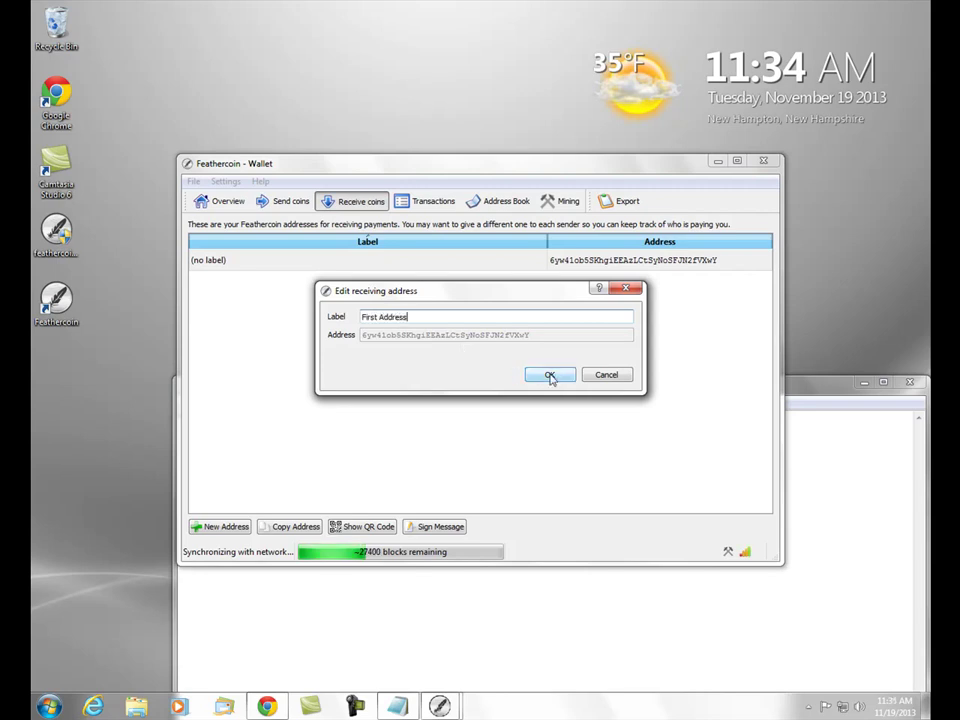
pyautogui.click(550, 375)
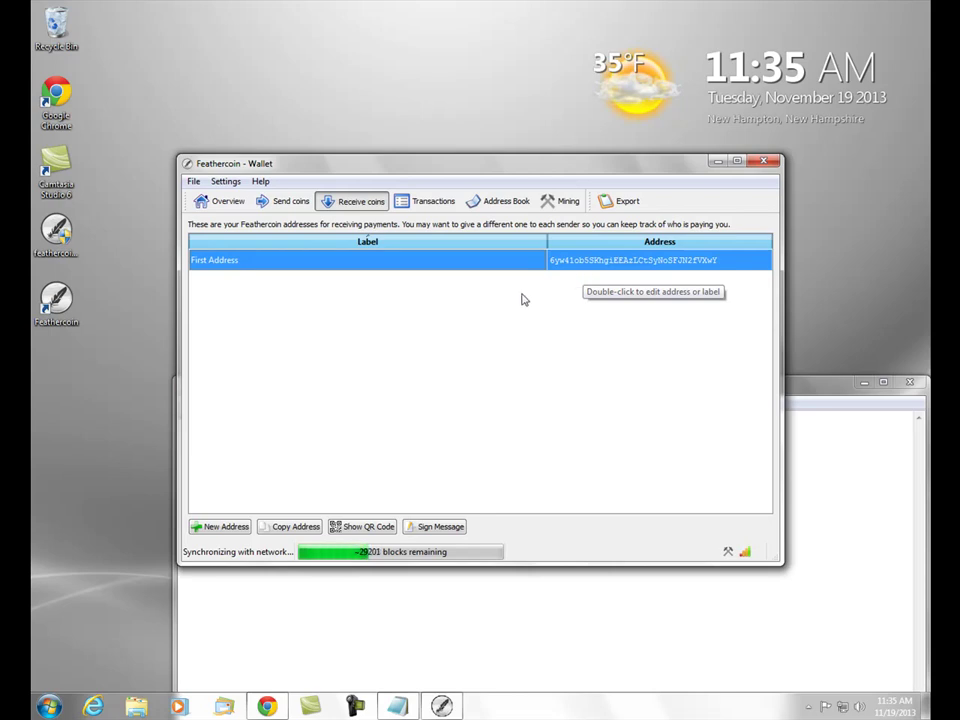
pyautogui.click(206, 530)
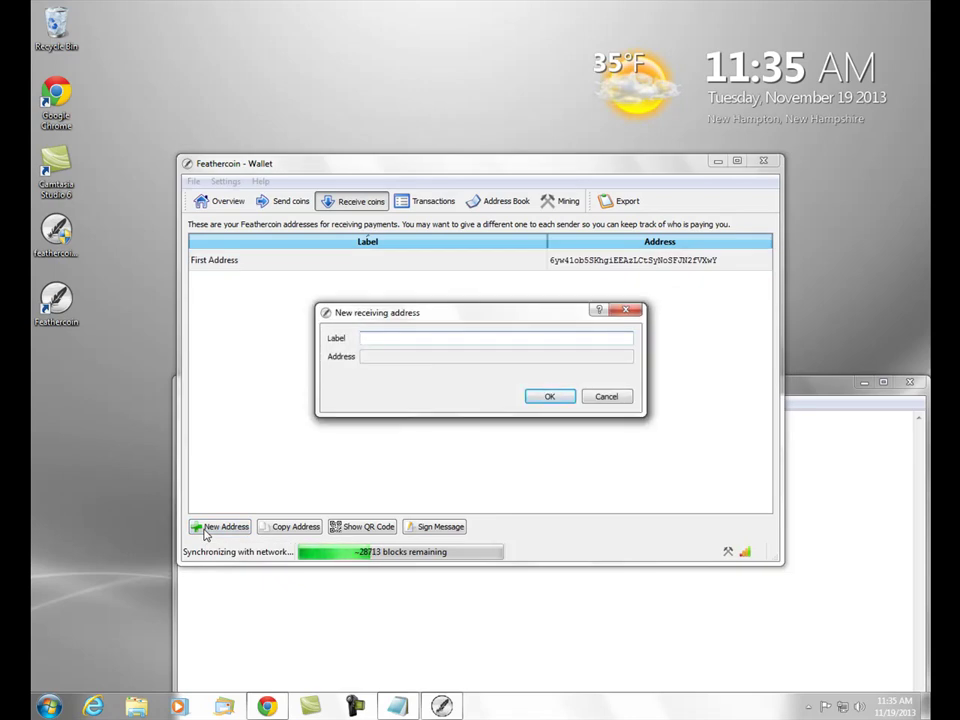
# Create a new receiving address labeled 'from bill' and copy it
pyautogui.write('from bill')
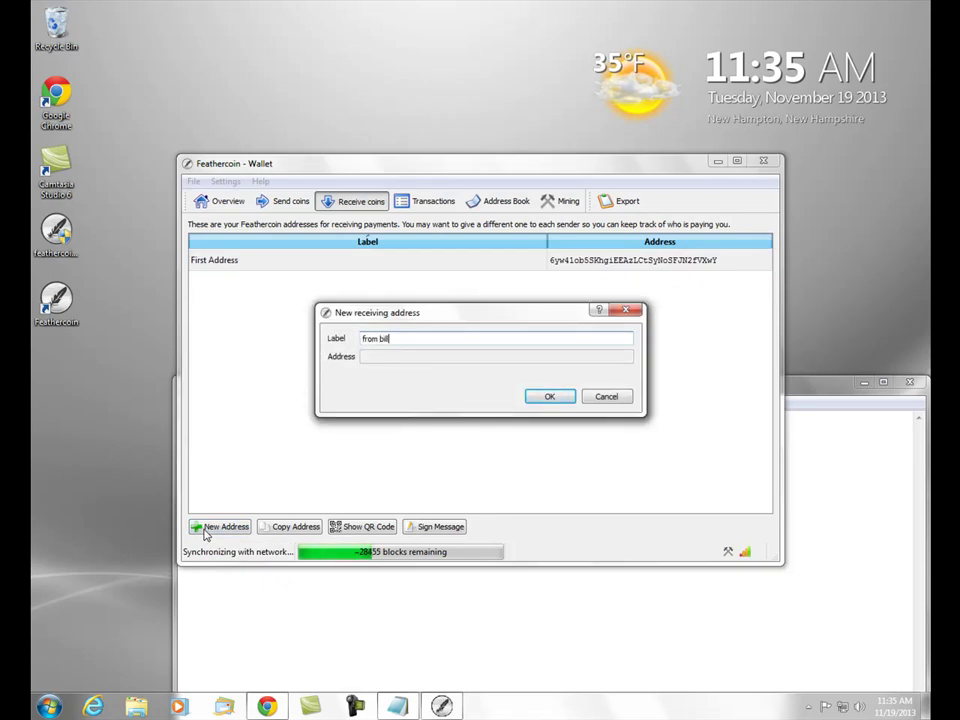
pyautogui.click(550, 398)
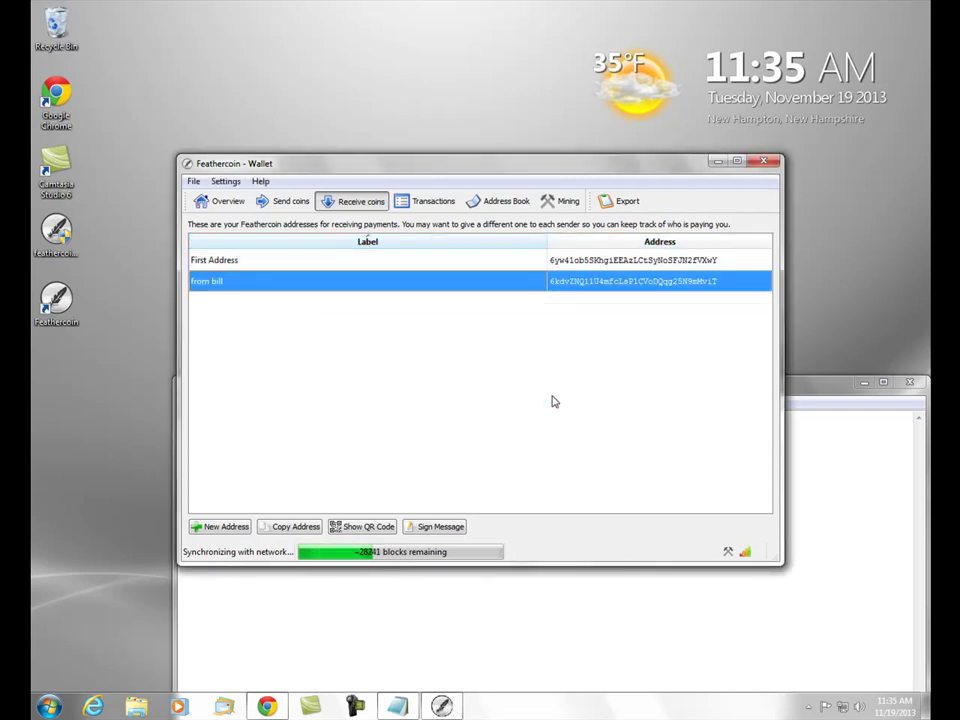
pyautogui.rightClick(671, 284)
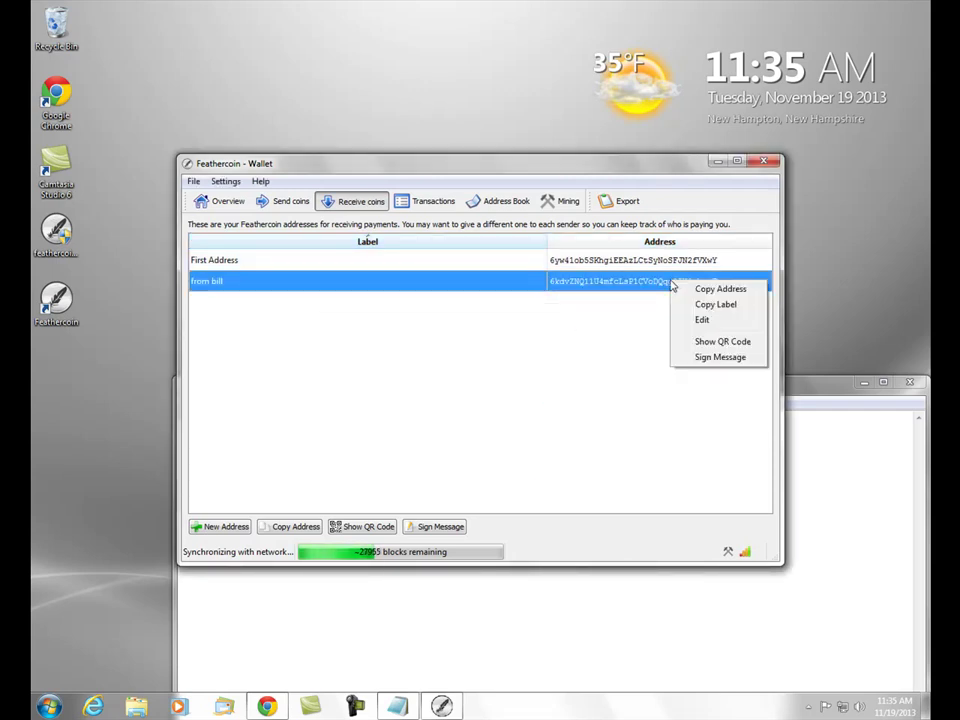
pyautogui.click(704, 290)
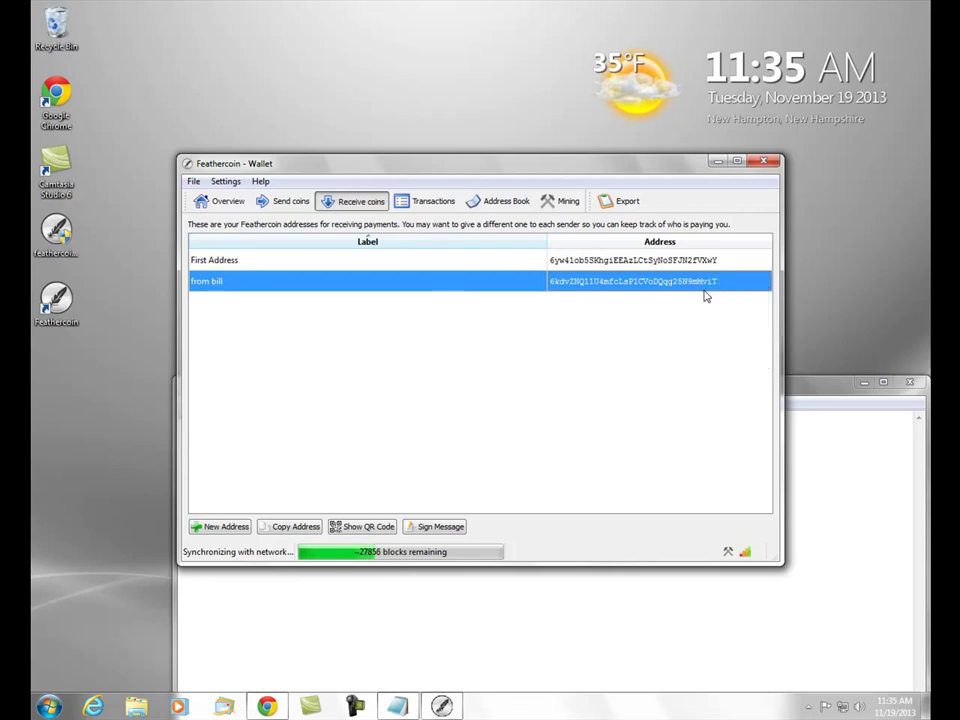
pyautogui.click(825, 484)
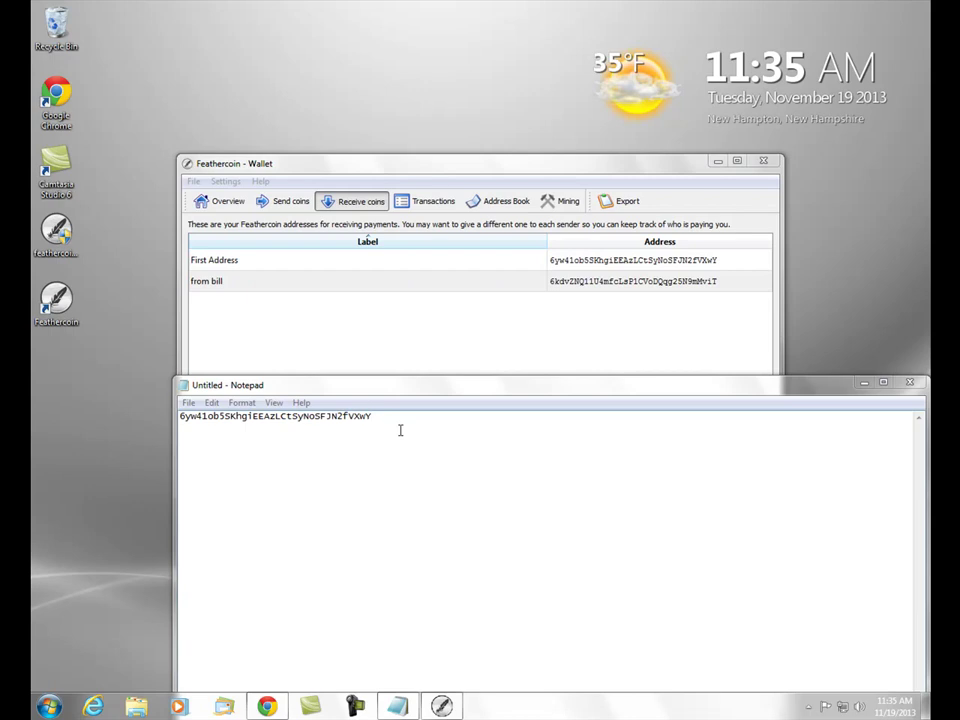
# Below the first address, add a 'Sent to Bill:' line and paste the from bill address
pyautogui.click(288, 471)
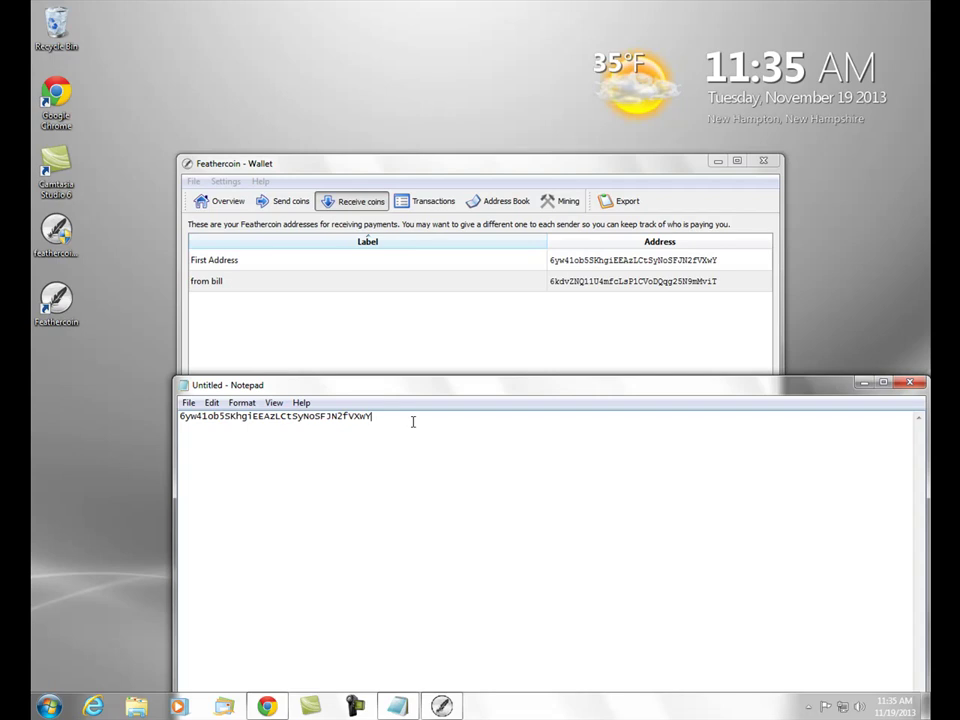
pyautogui.press('Return')
pyautogui.hotkey('ctrl', 'v')
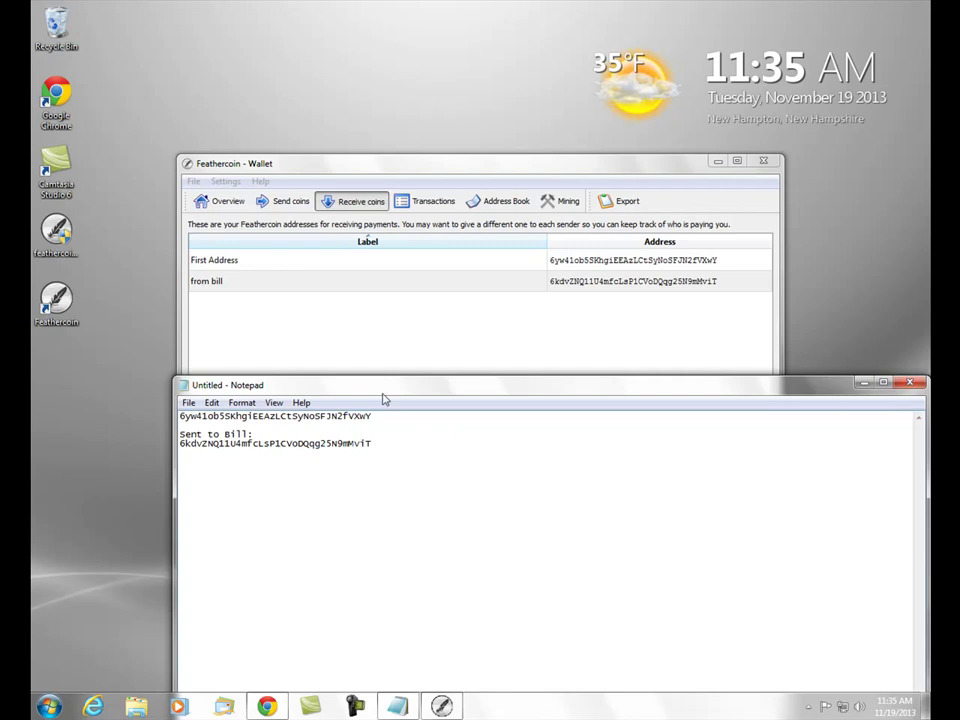
# Bring Feathercoin Wallet to the front on its Overview page showing the 0.00 FTC balance
pyautogui.click(226, 204)
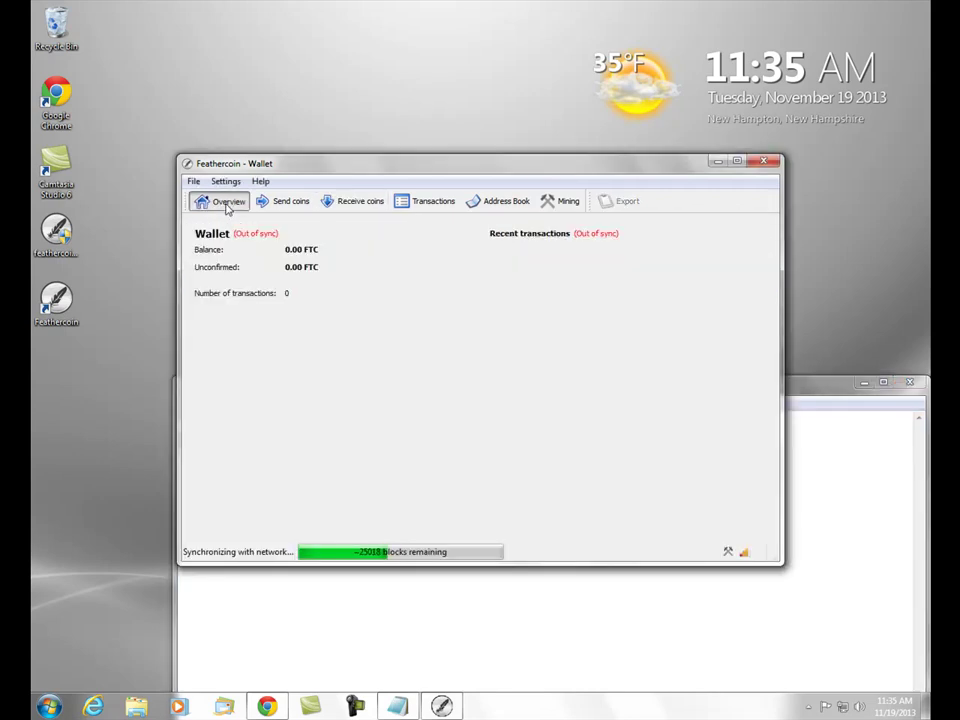